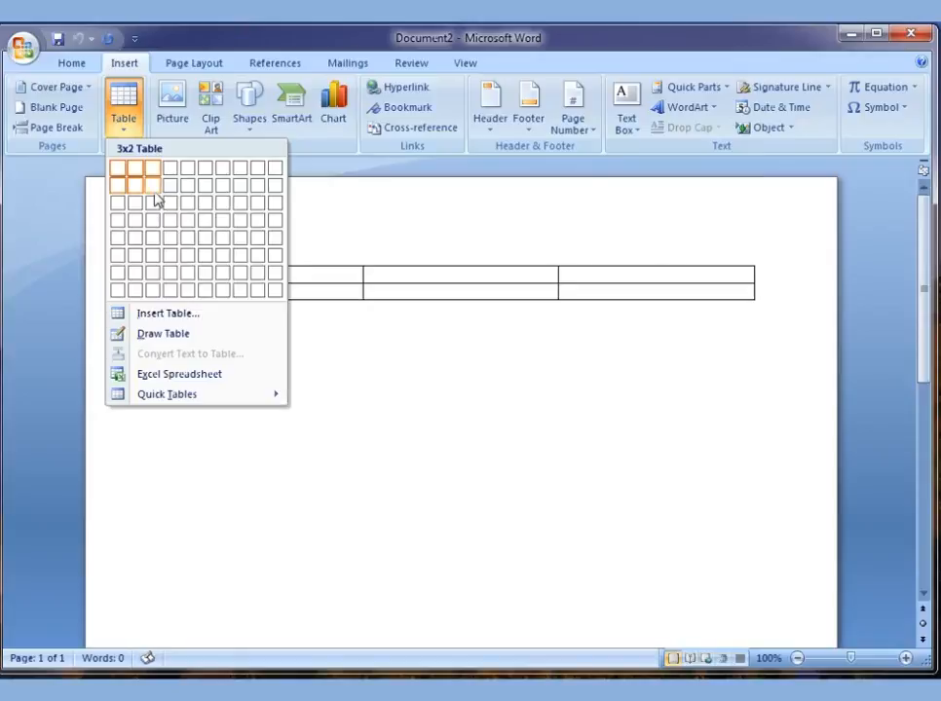
- Try inserting a table of 3 columns by 2 rows and one of 6 columns by 3 rows, undoing each insertion
left_click(157, 199)
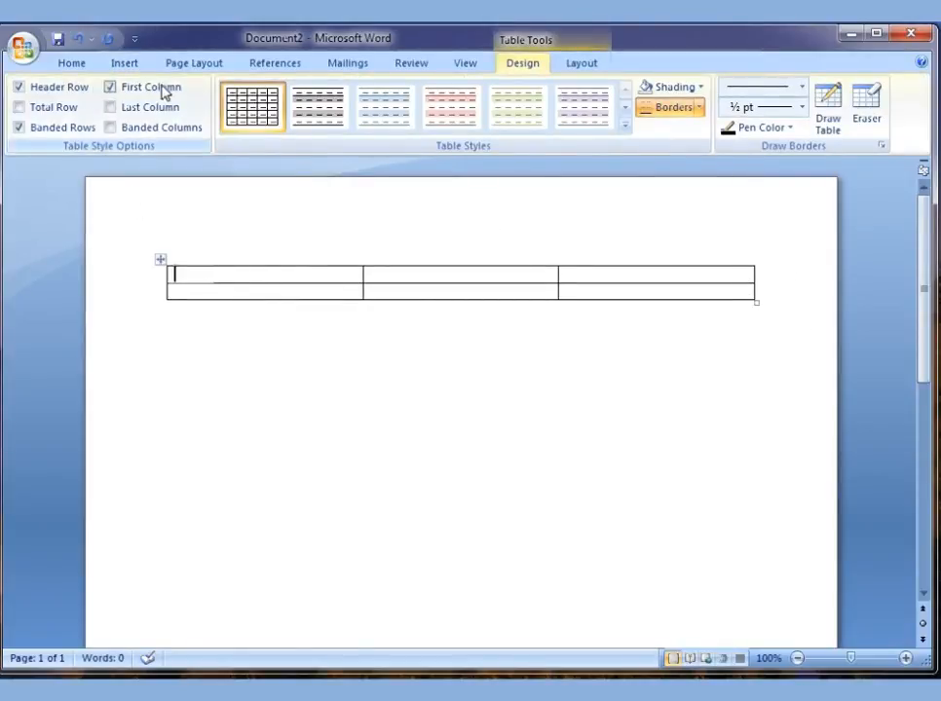
left_click(78, 40)
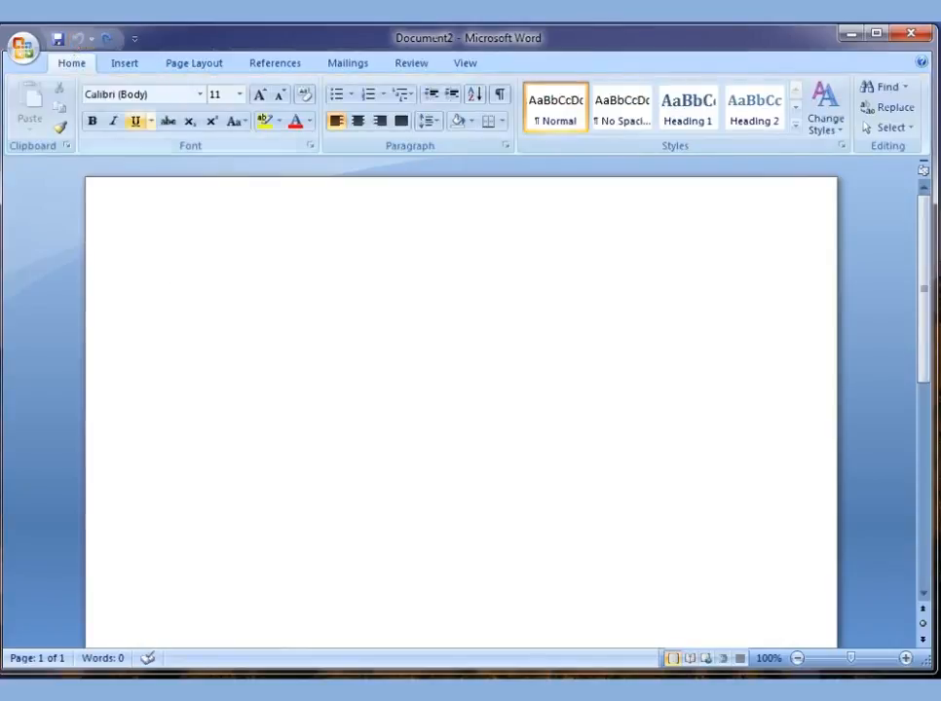
left_click(122, 66)
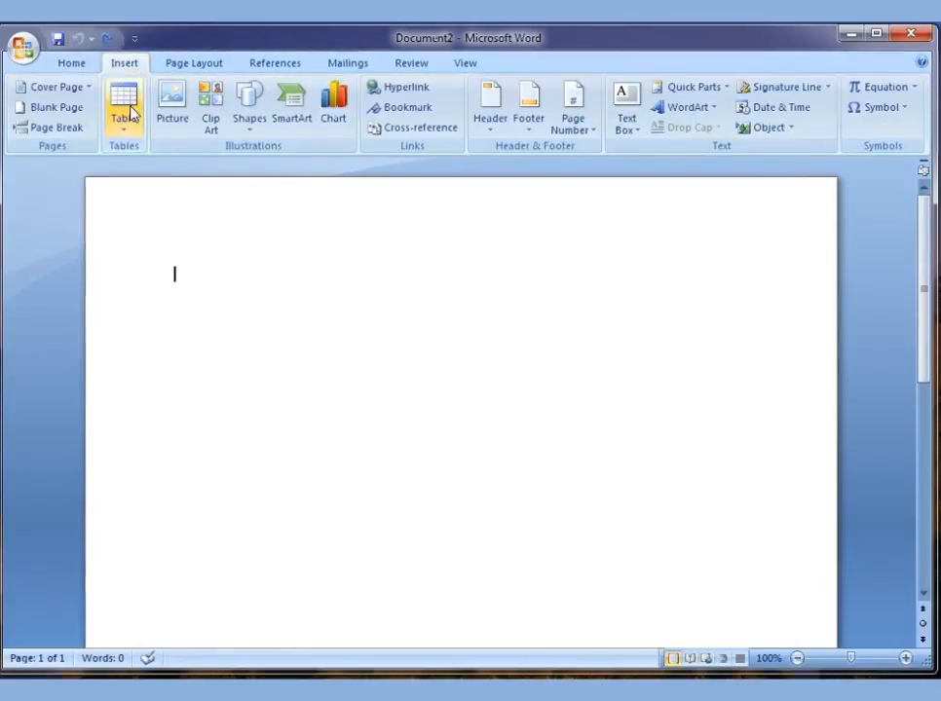
left_click(131, 112)
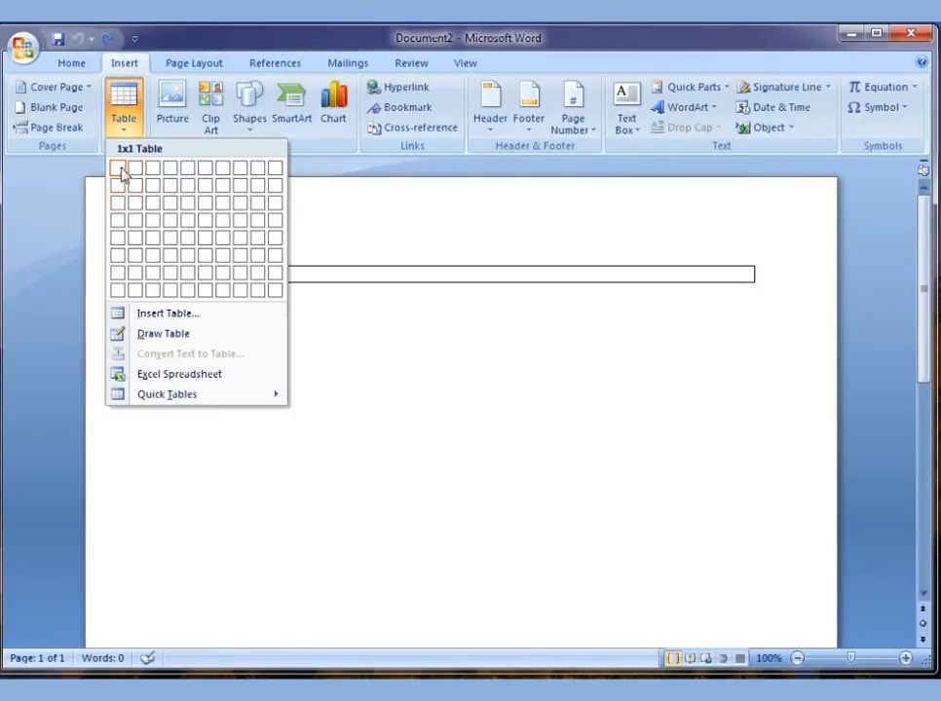
left_click(203, 216)
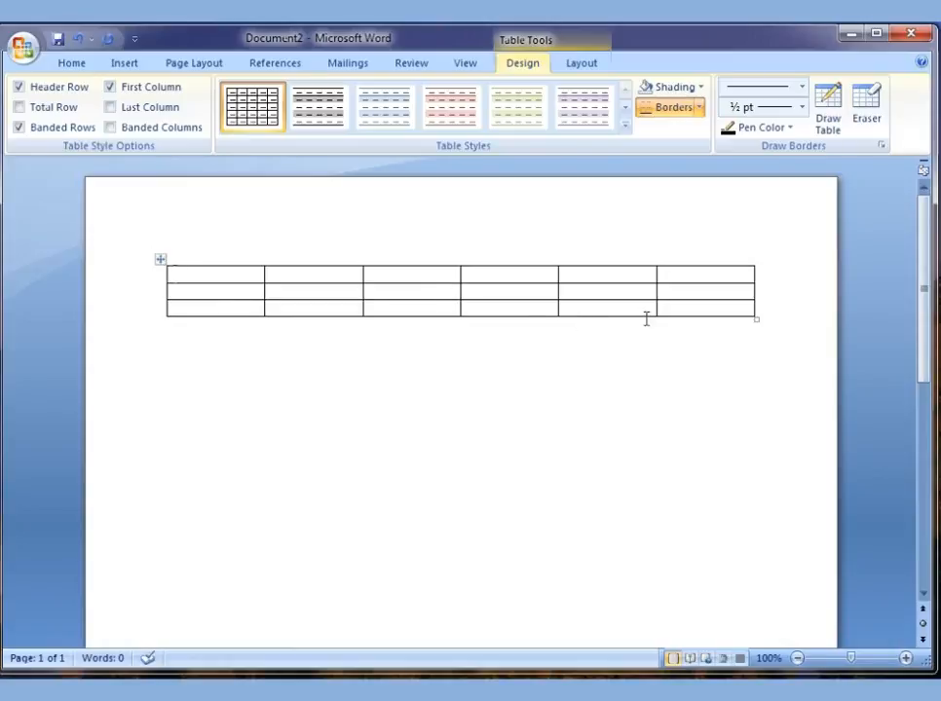
left_click(78, 39)
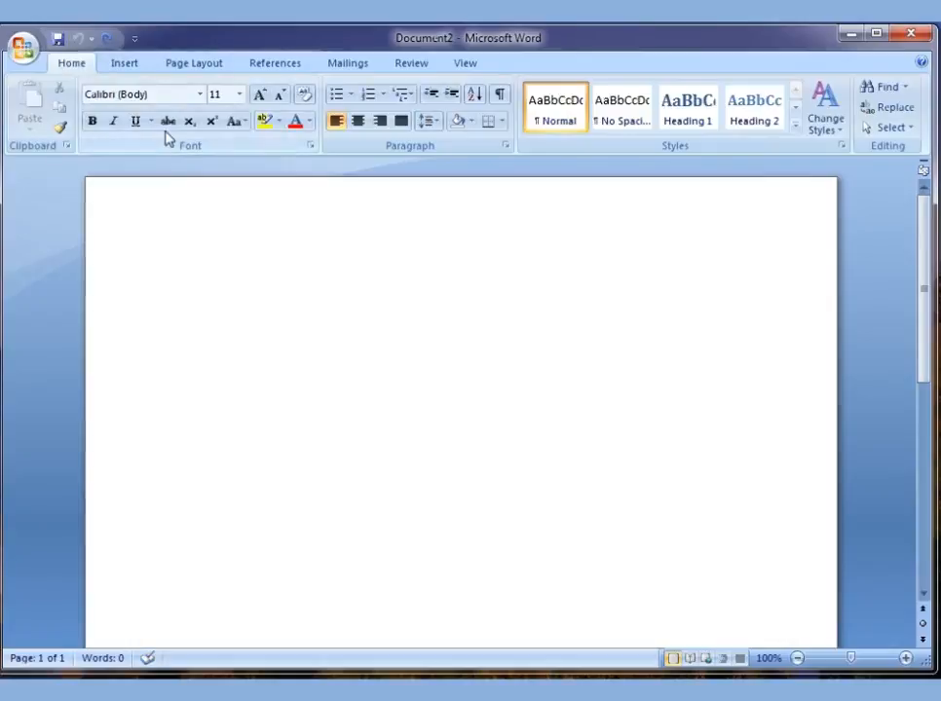
- Insert a table with exactly 8 columns and 3 rows by specifying its dimensions
left_click(134, 66)
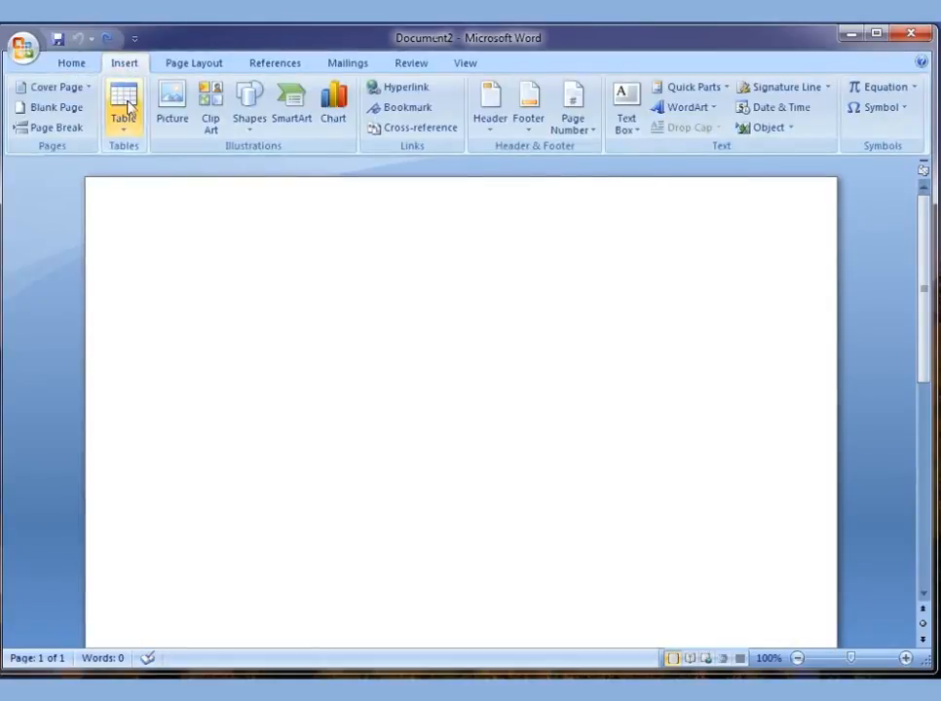
left_click(126, 105)
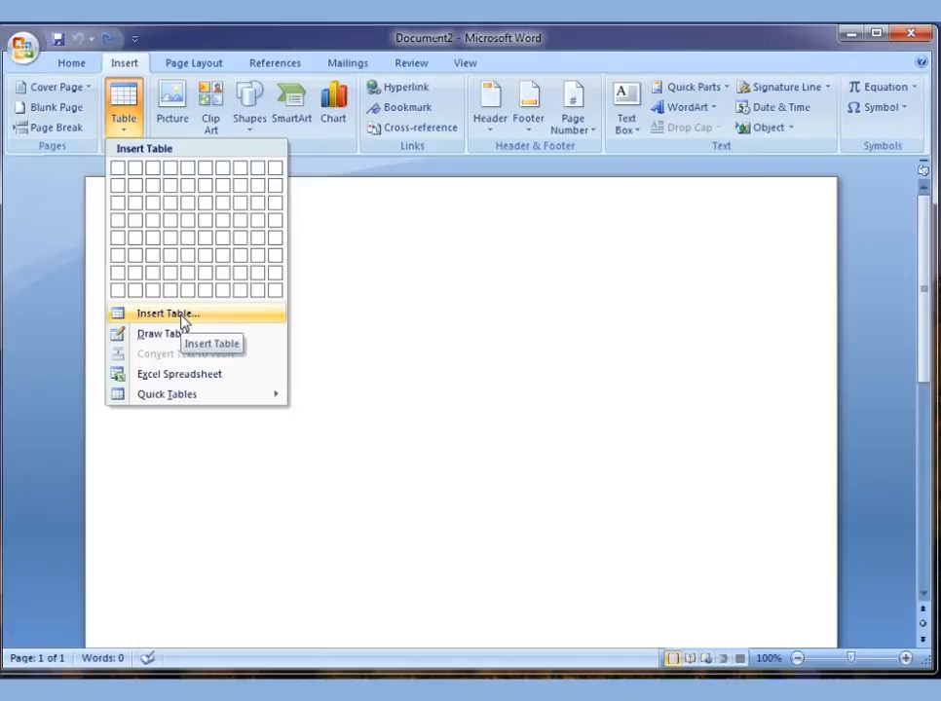
left_click(167, 314)
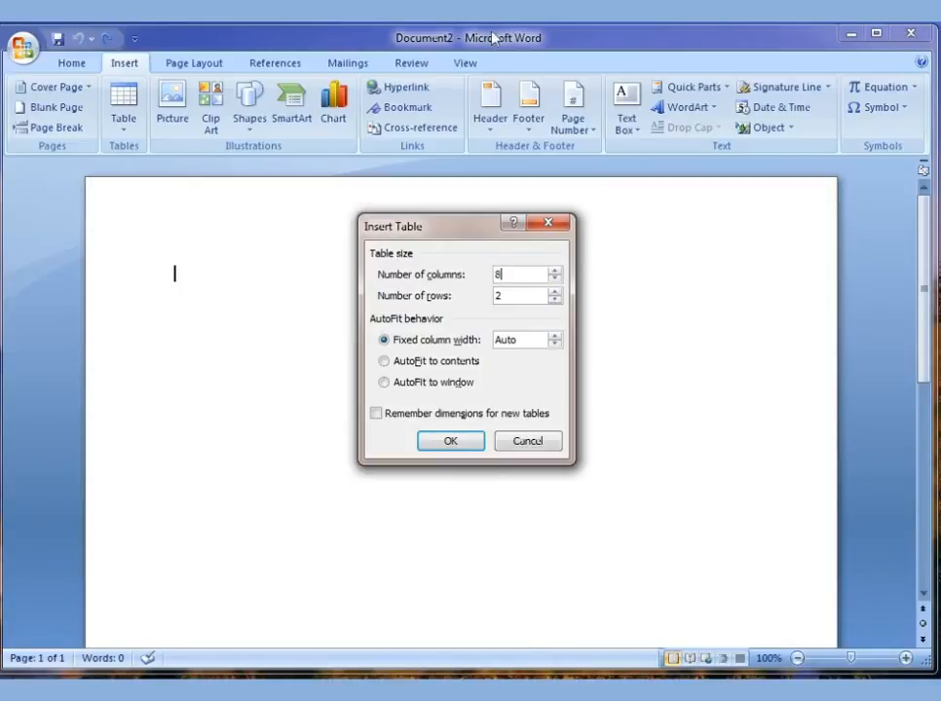
left_click(514, 297)
left_click_drag(513, 297, 476, 295)
type("3")
left_click(448, 441)
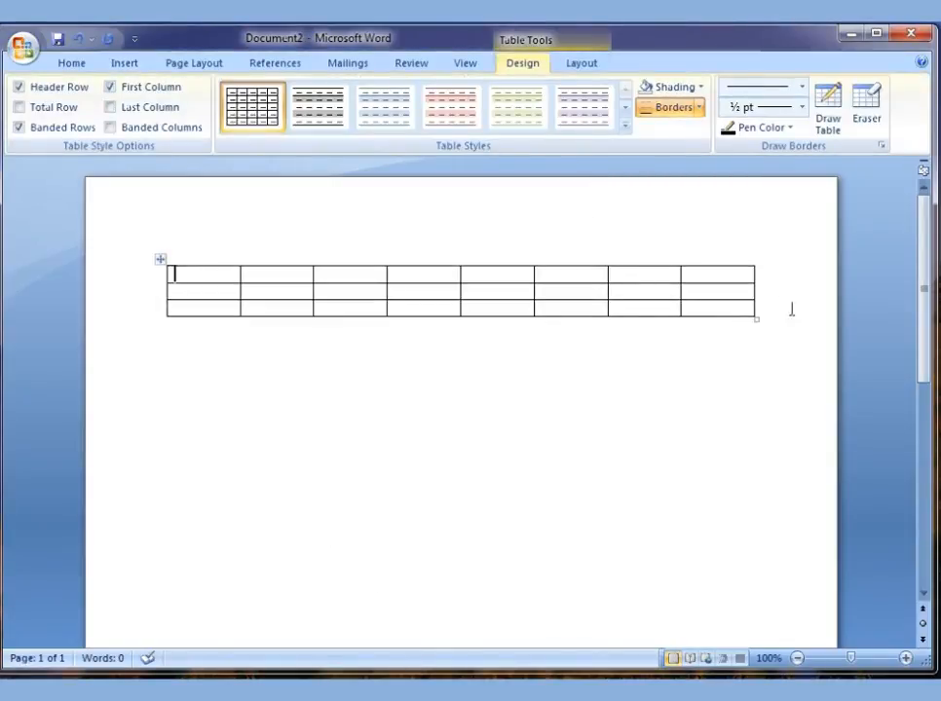
- Enlarge the whole table beyond the right margin, shrink it again, and undo both resizes and the table insertion
left_click_drag(756, 319, 804, 477)
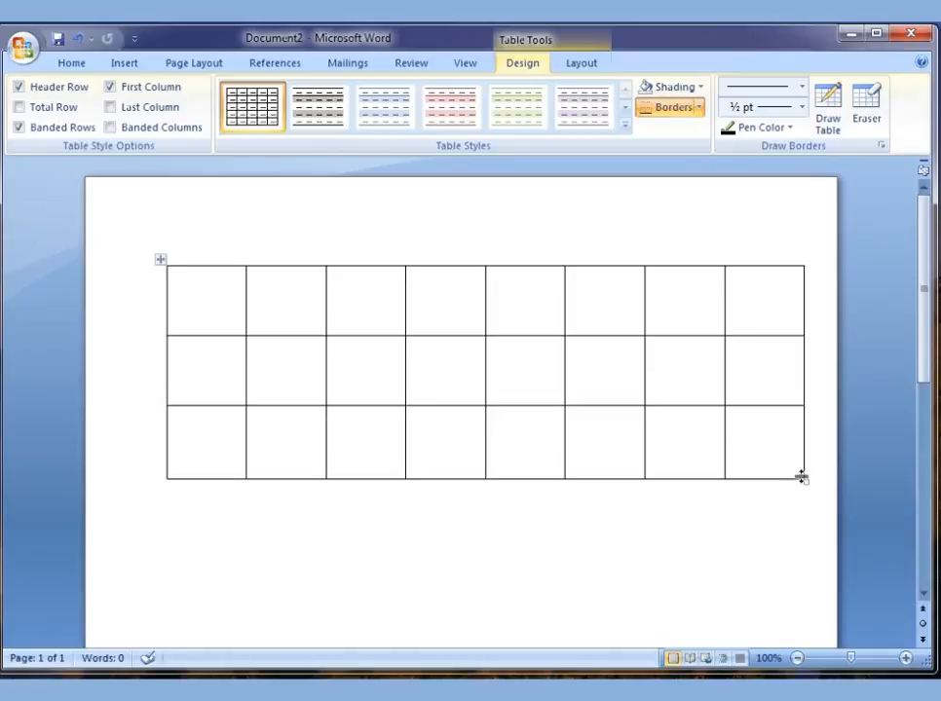
left_click_drag(804, 477, 740, 403)
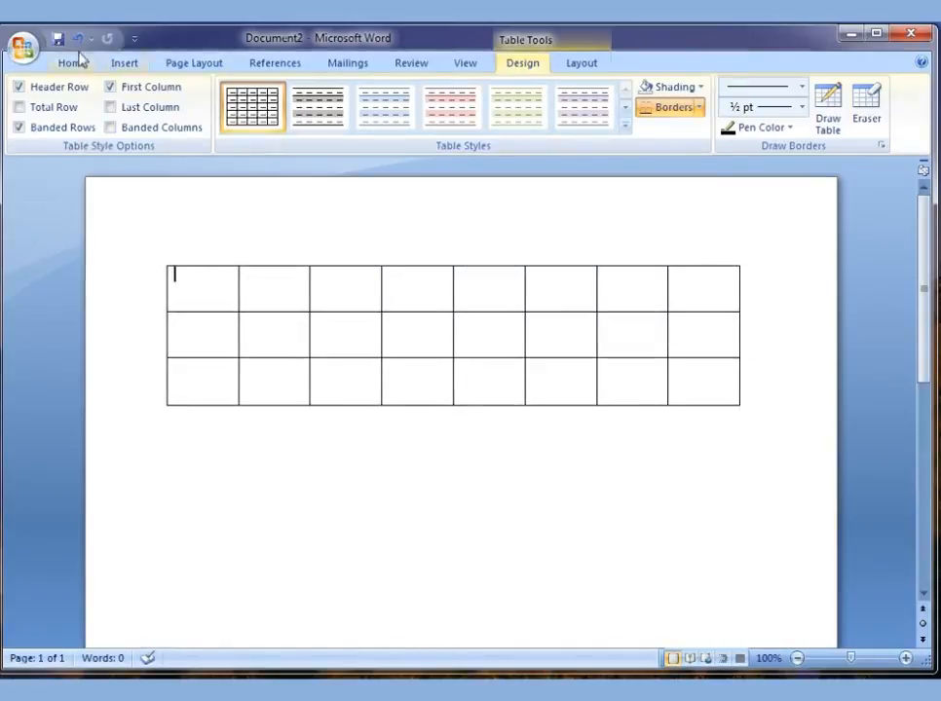
left_click(78, 41)
left_click(78, 40)
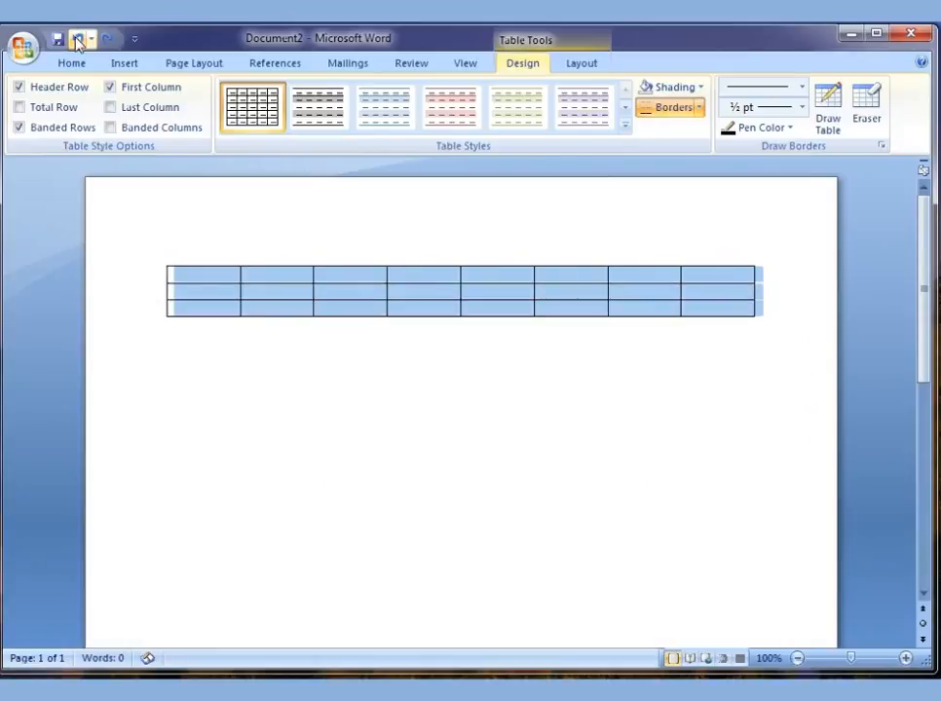
left_click(78, 42)
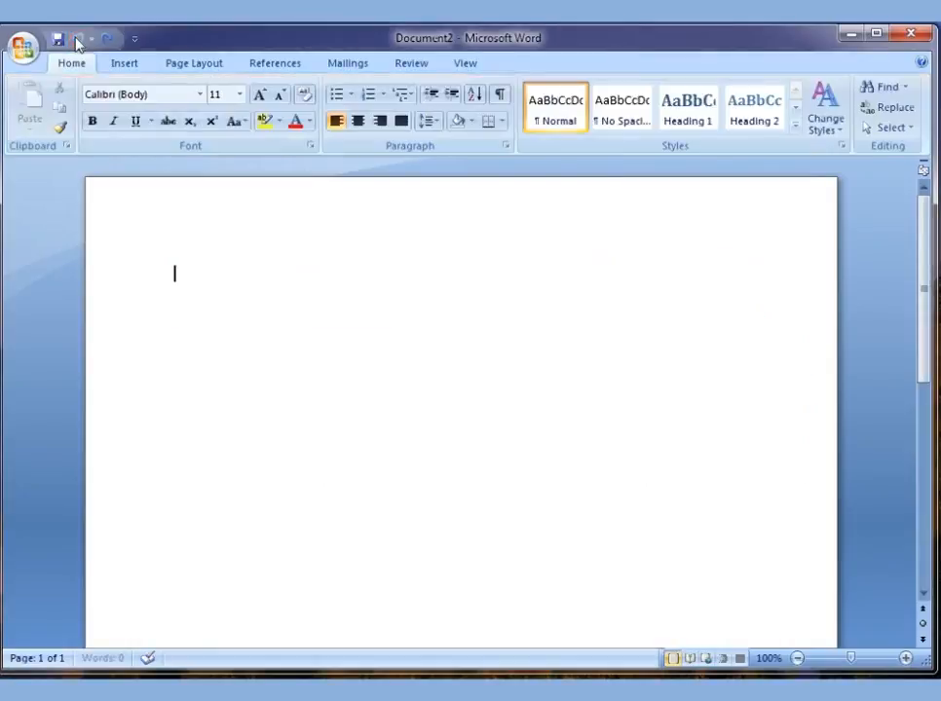
- Insert a table with 5 columns and 2 rows, keeping the default fixed column width
left_click(125, 64)
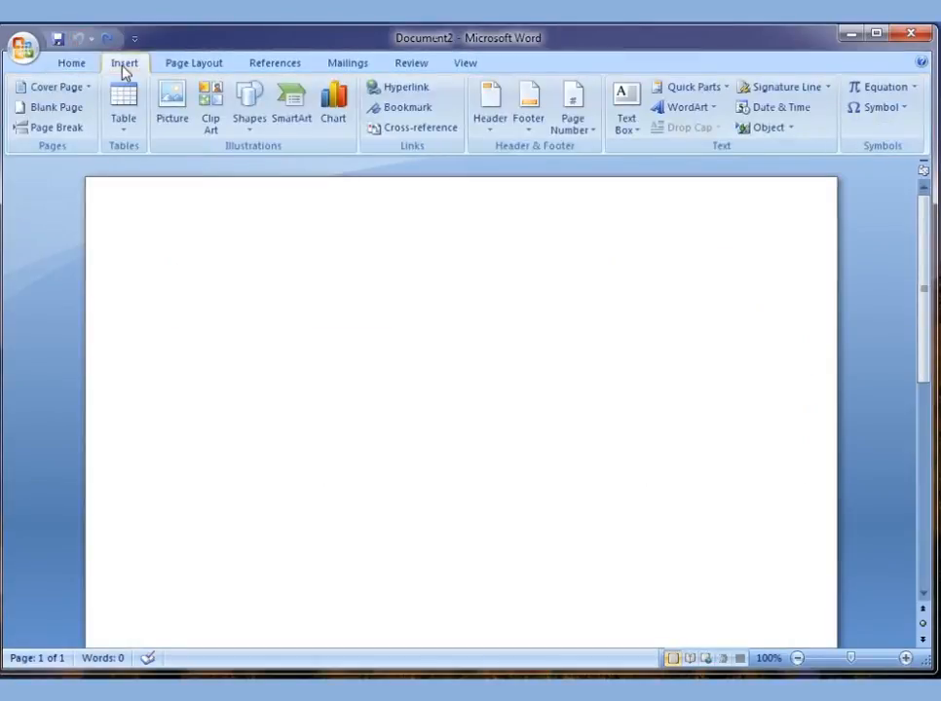
left_click(127, 112)
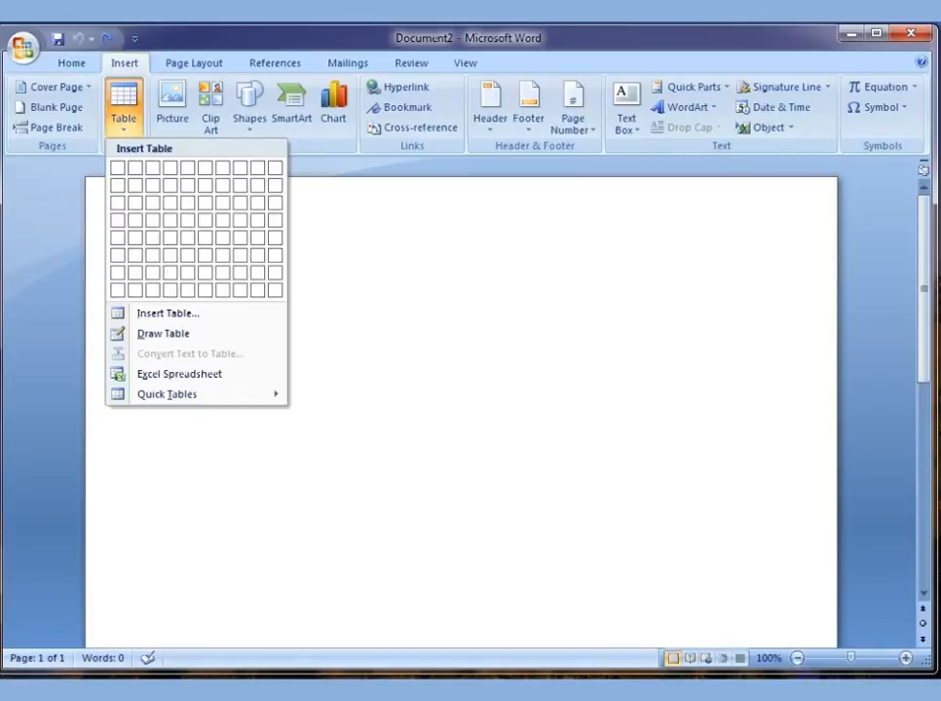
left_click(199, 320)
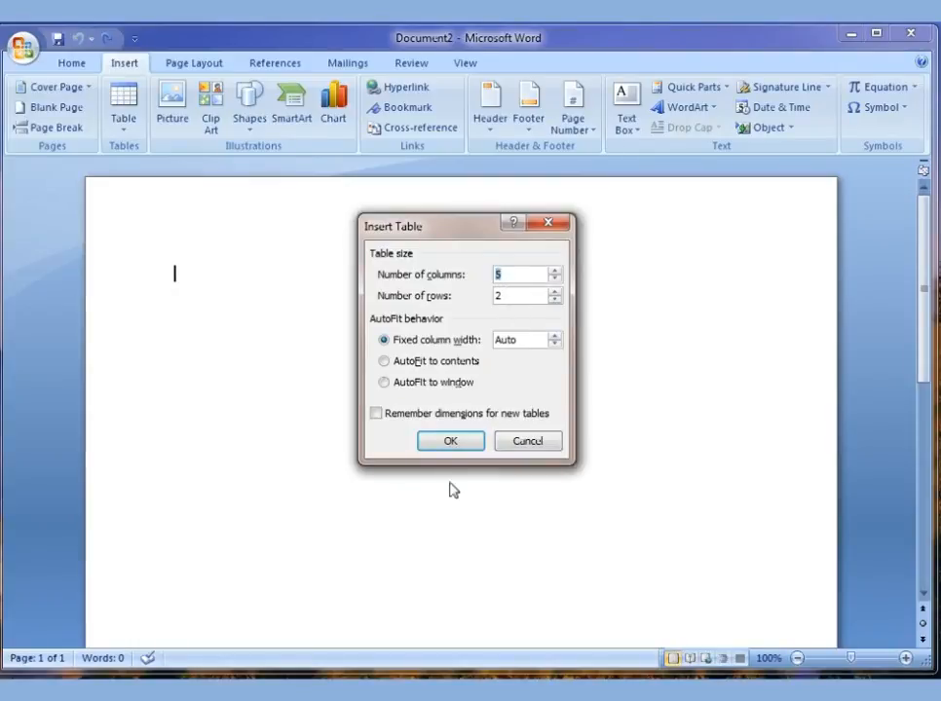
left_click(464, 443)
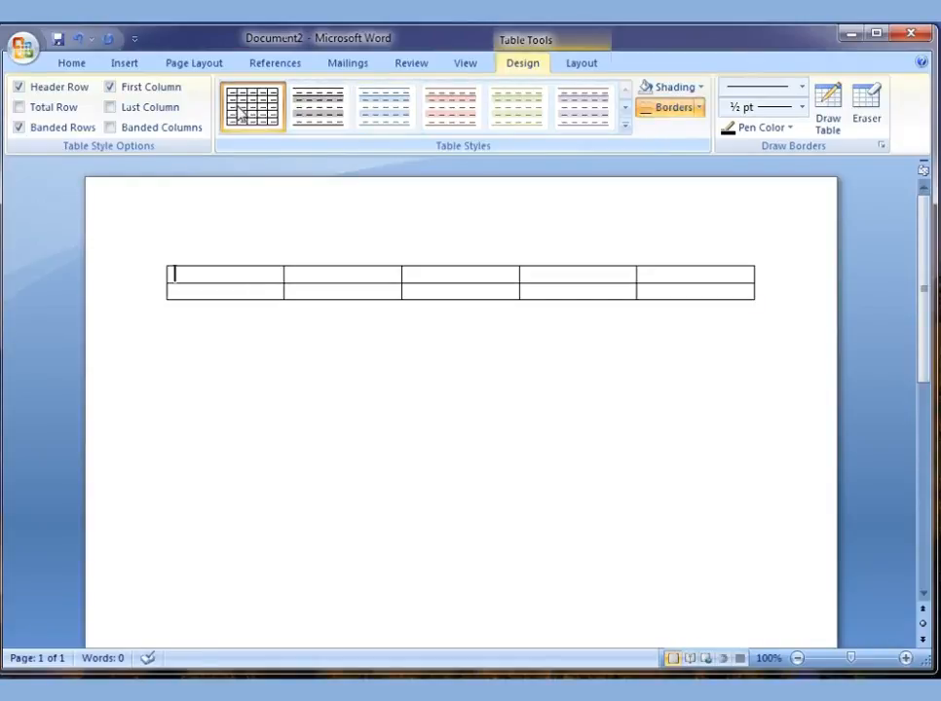
- Apply the black-and-grey banded table style and enlarge the whole table, making its rows taller
left_click(332, 121)
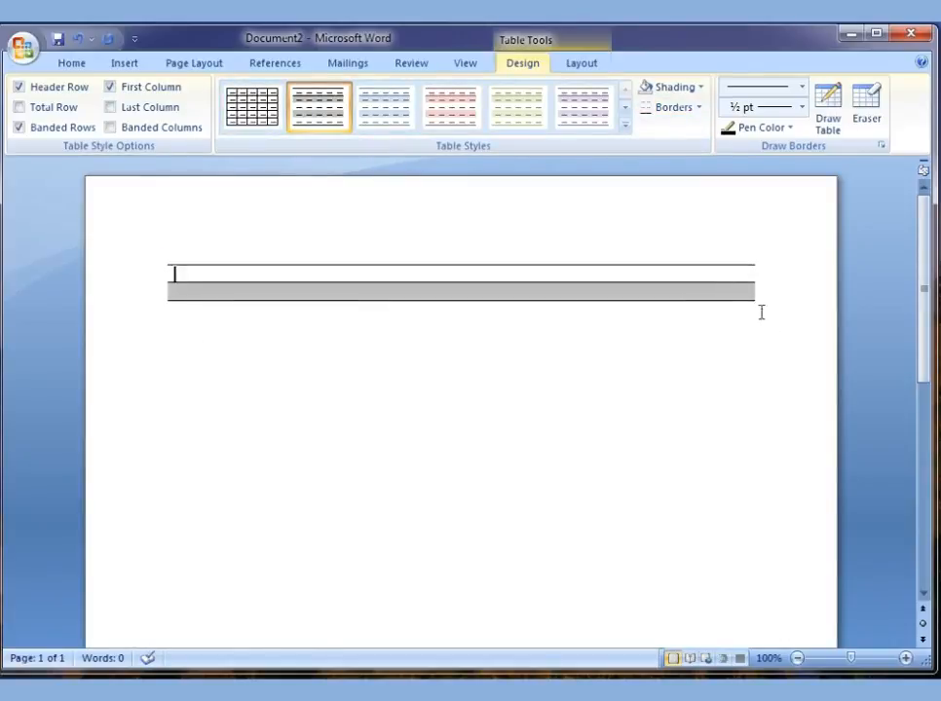
left_click_drag(755, 301, 783, 380)
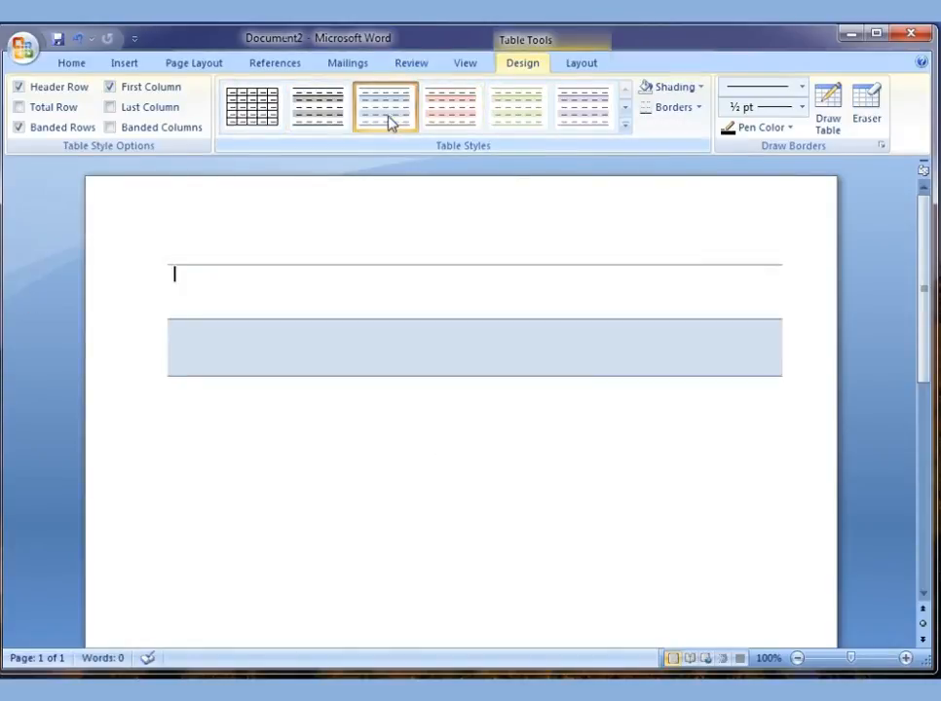
- Try the red banded table style and undo the style changes back to the grey banding
left_click(425, 116)
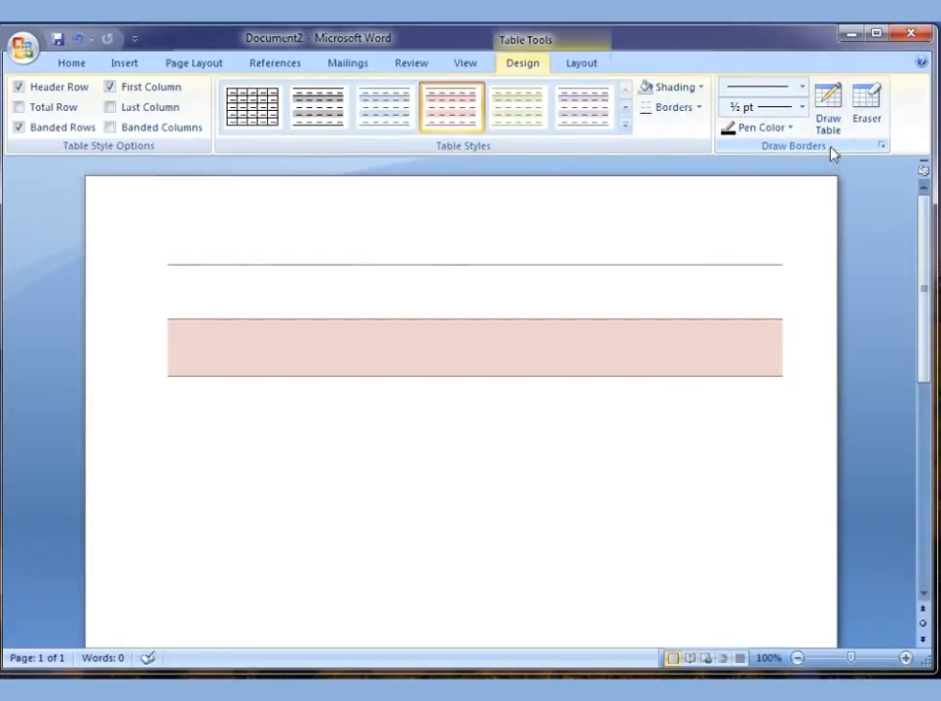
left_click(833, 121)
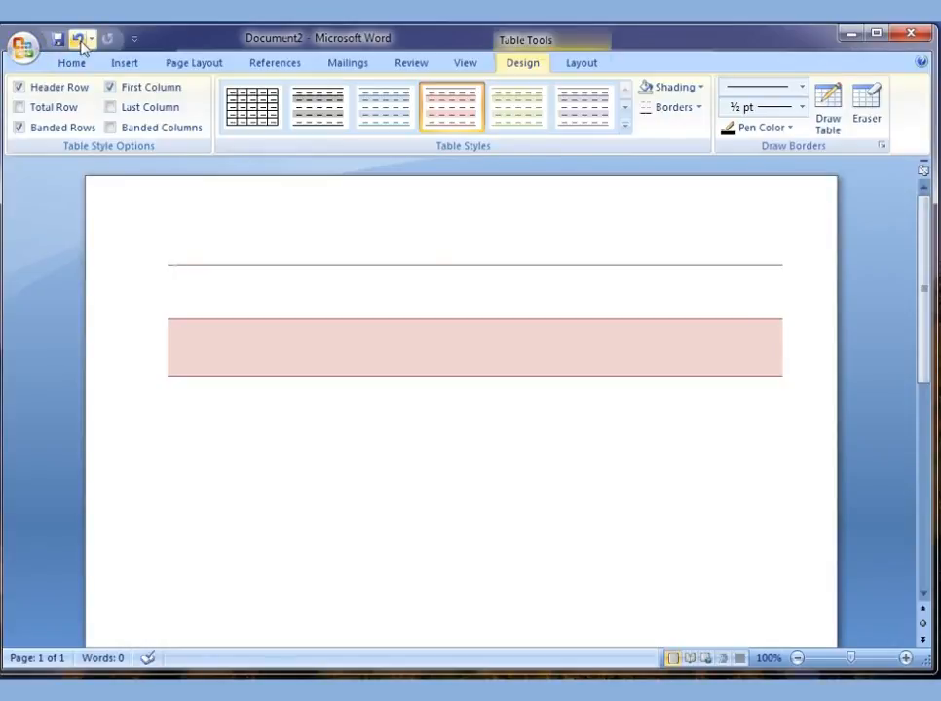
left_click(78, 40)
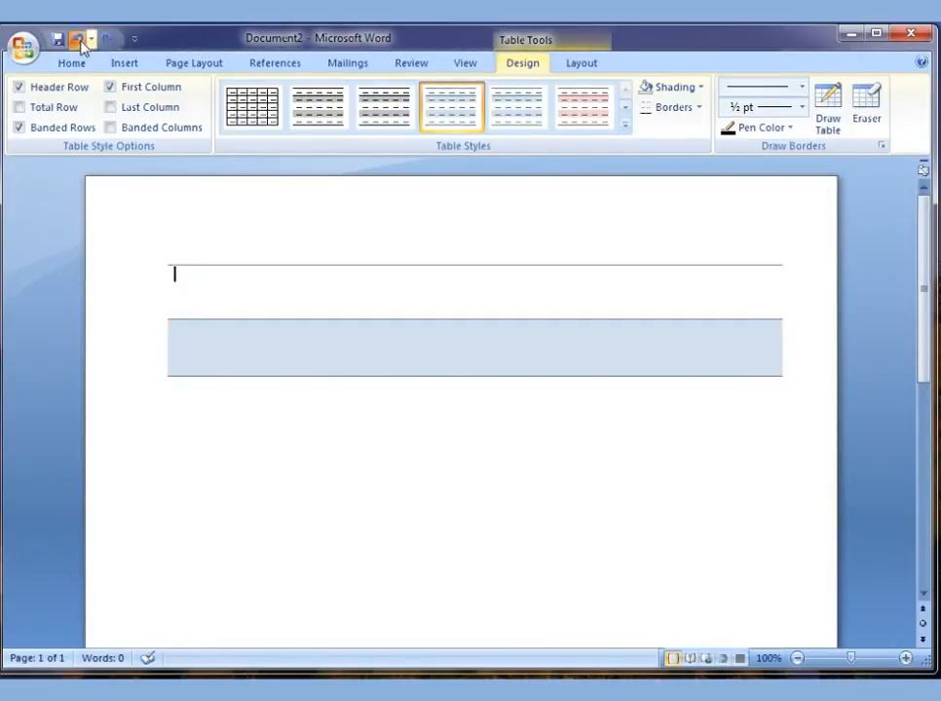
left_click(78, 40)
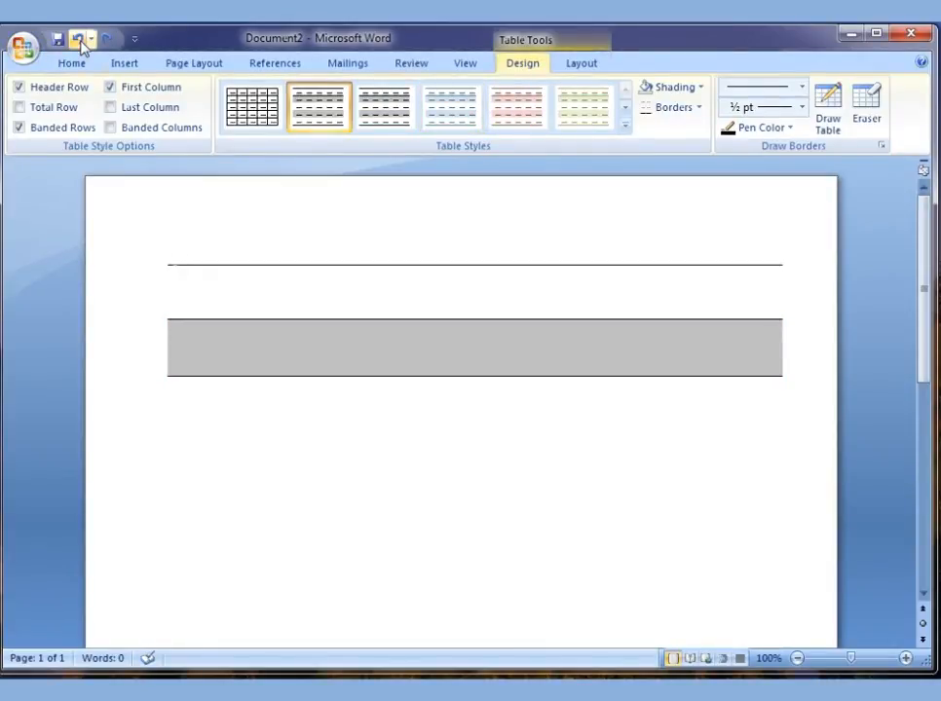
- Shrink the grey banded table to single-line rows and less than a third of the text width, and place the cursor below it
left_click(125, 63)
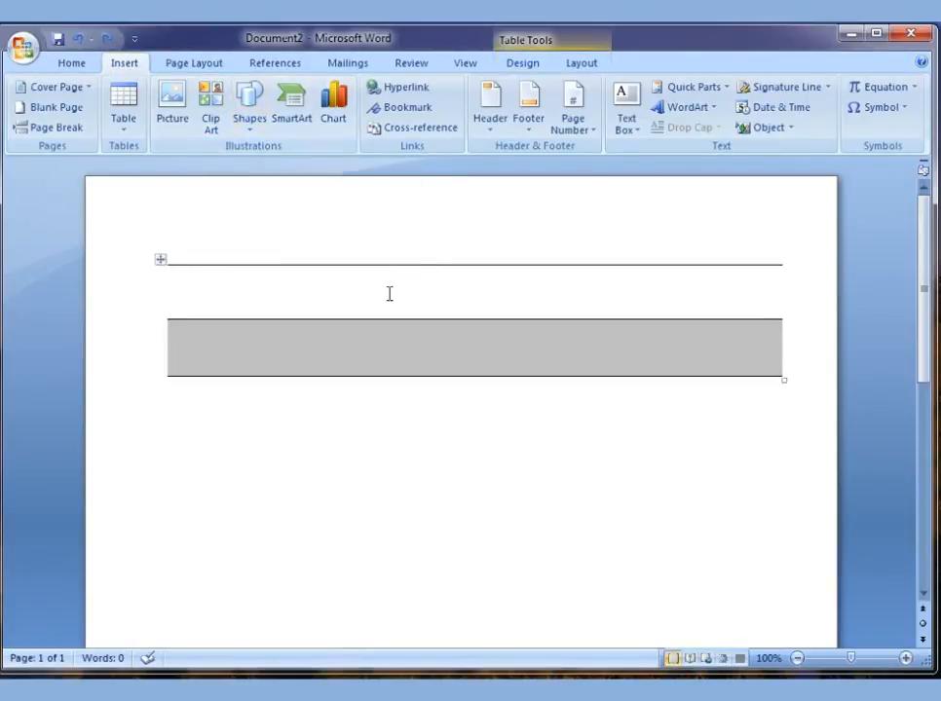
left_click(744, 364)
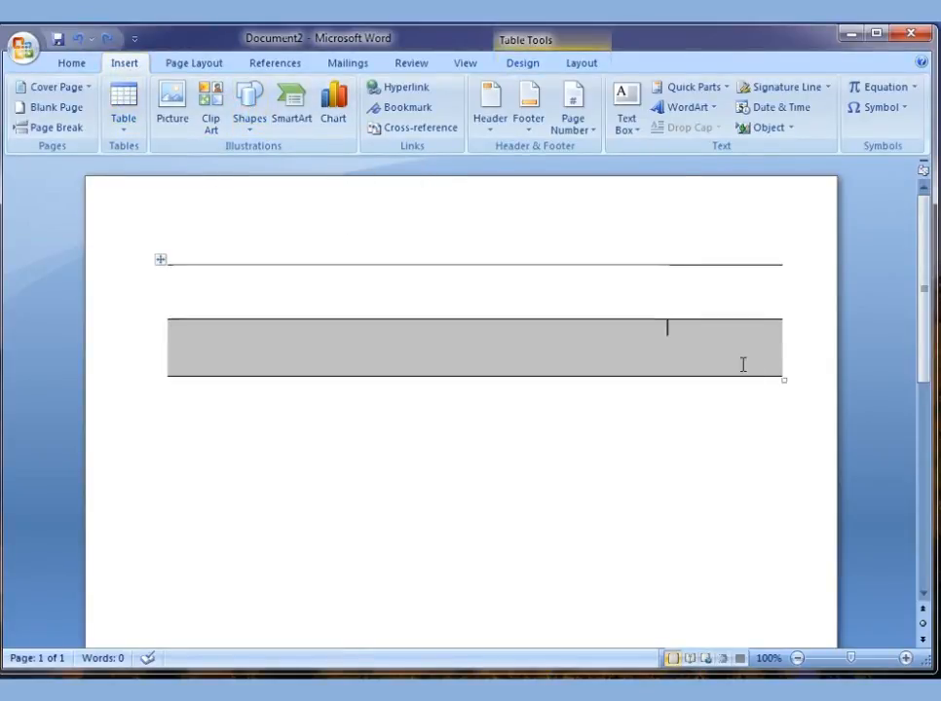
left_click_drag(784, 379, 736, 335)
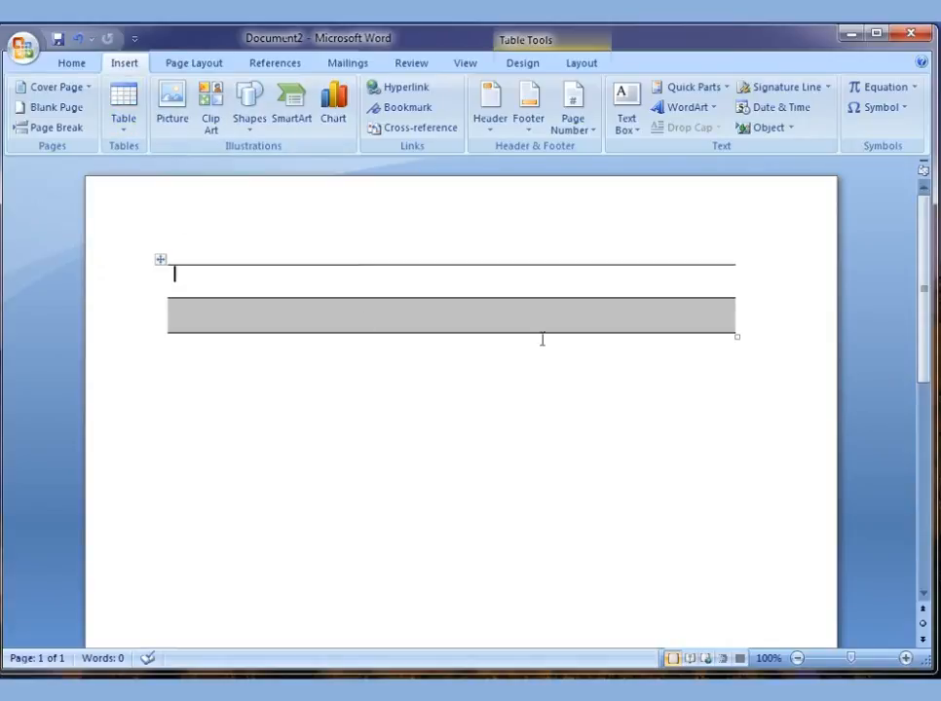
left_click_drag(738, 337, 338, 301)
right_click(323, 289)
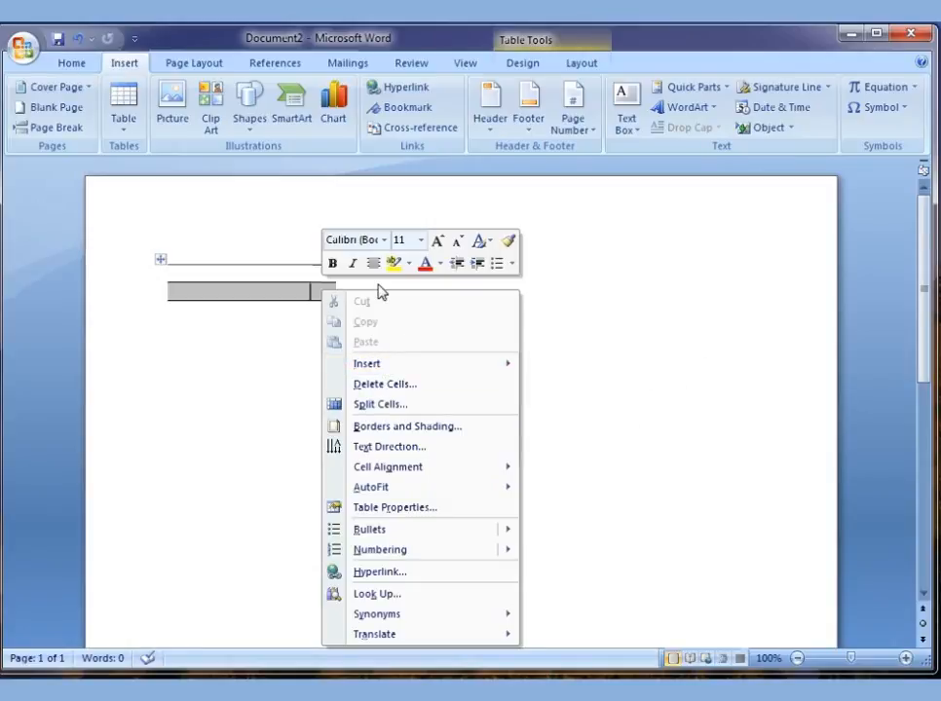
key("Escape")
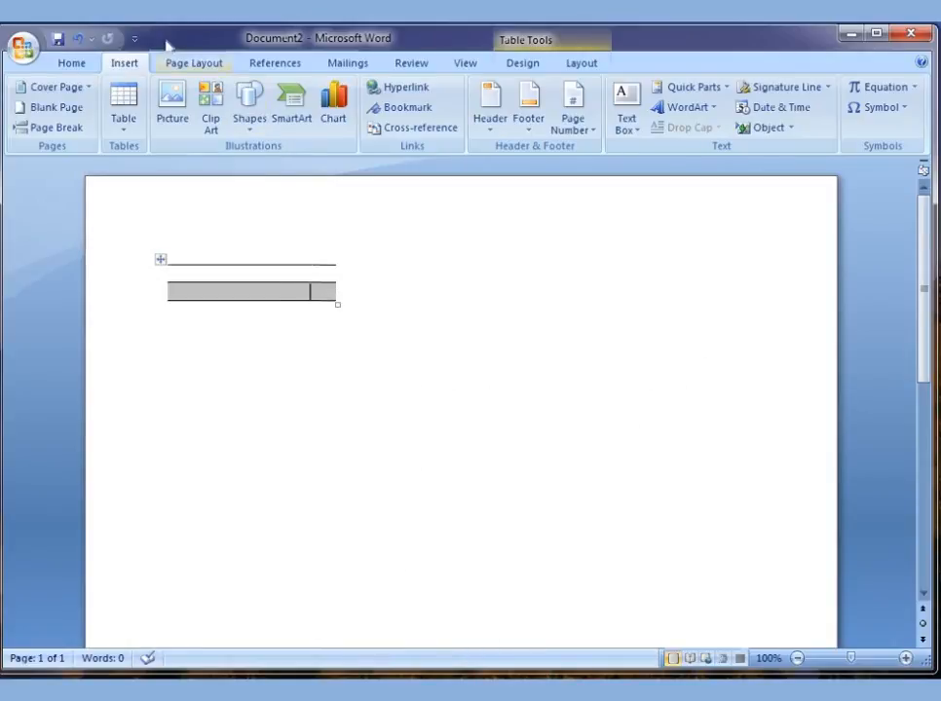
left_click(378, 355)
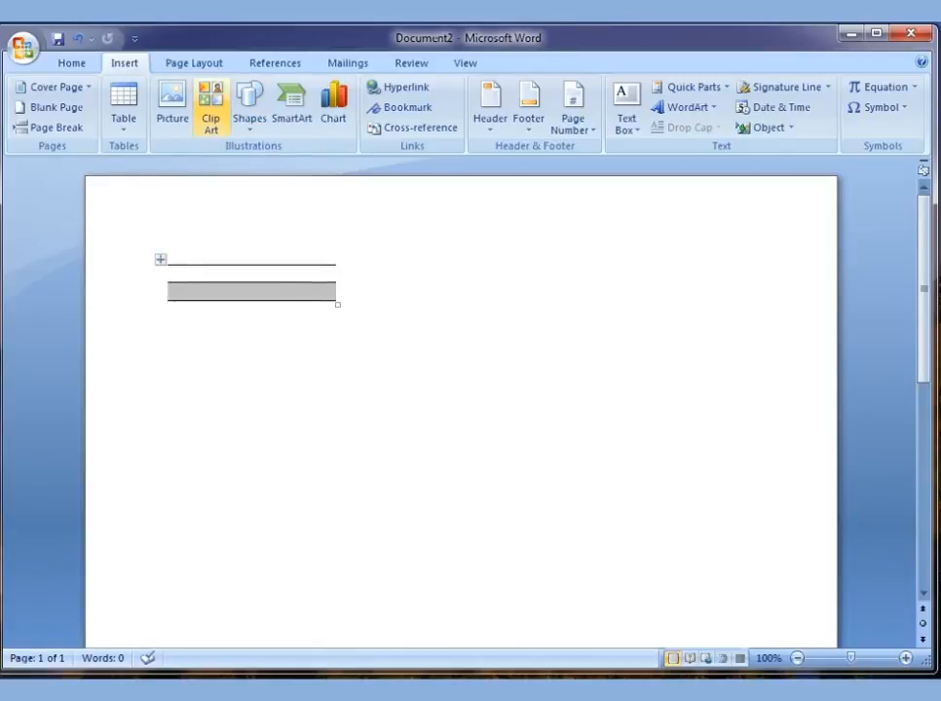
- Draw a rectangular table outline below the grey table and divide it into four columns with three vertical lines
left_click(126, 134)
left_click(163, 334)
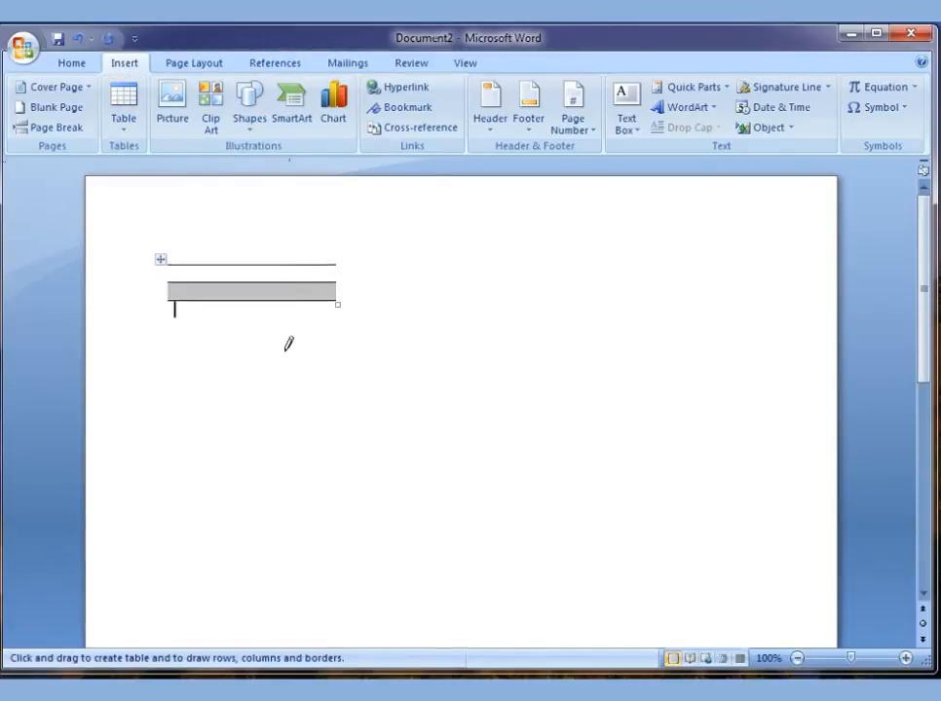
mouse_move(216, 341)
left_mouse_down()
mouse_move(336, 407)
mouse_move(589, 495)
mouse_move(611, 516)
mouse_move(604, 508)
left_mouse_up()
left_click_drag(321, 335, 321, 406)
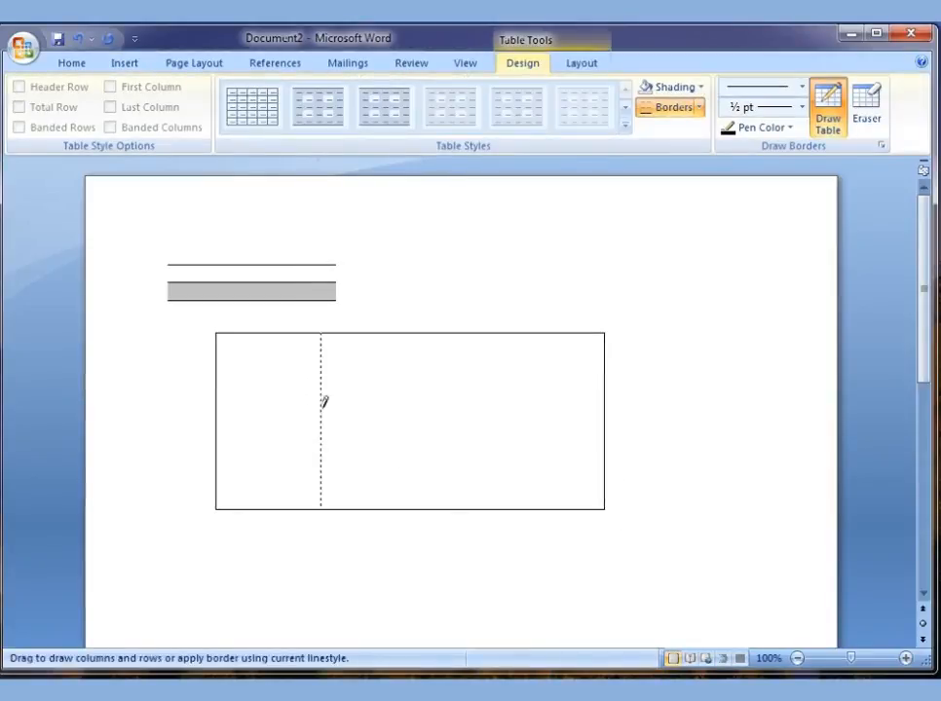
left_click_drag(314, 464, 321, 506)
left_click_drag(431, 335, 446, 521)
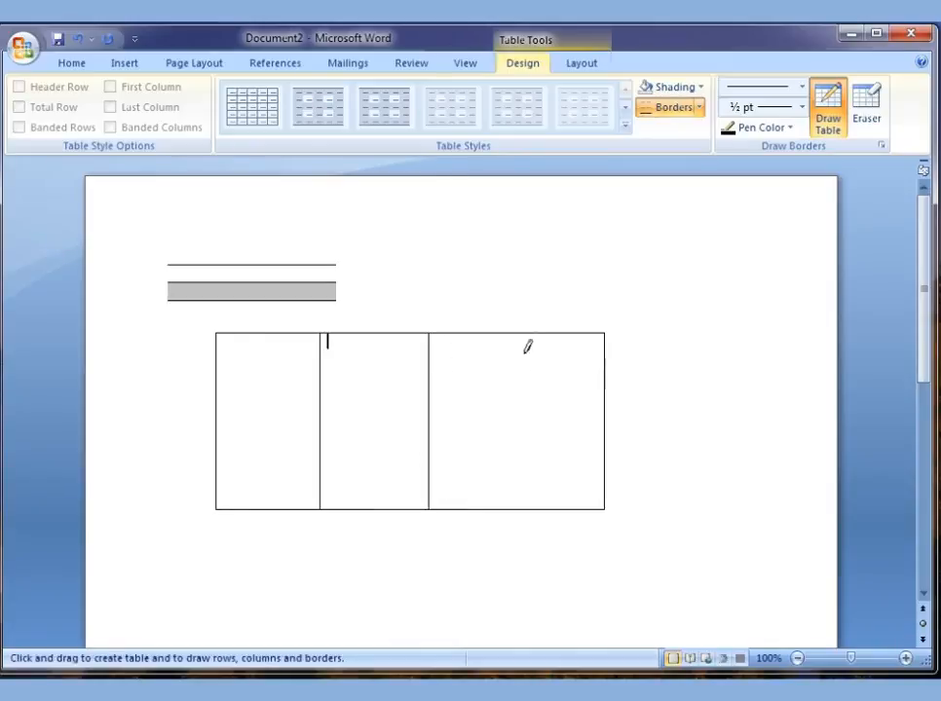
left_click_drag(523, 335, 505, 472)
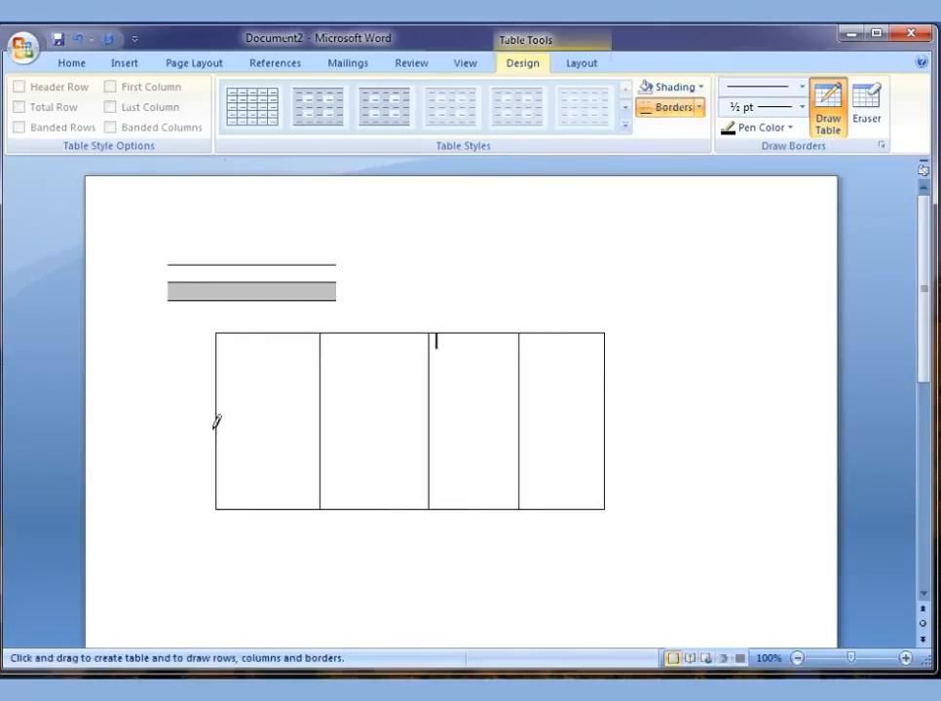
- Draw three horizontal lines across the hand-drawn table to divide it into four rows
left_click_drag(220, 431, 594, 428)
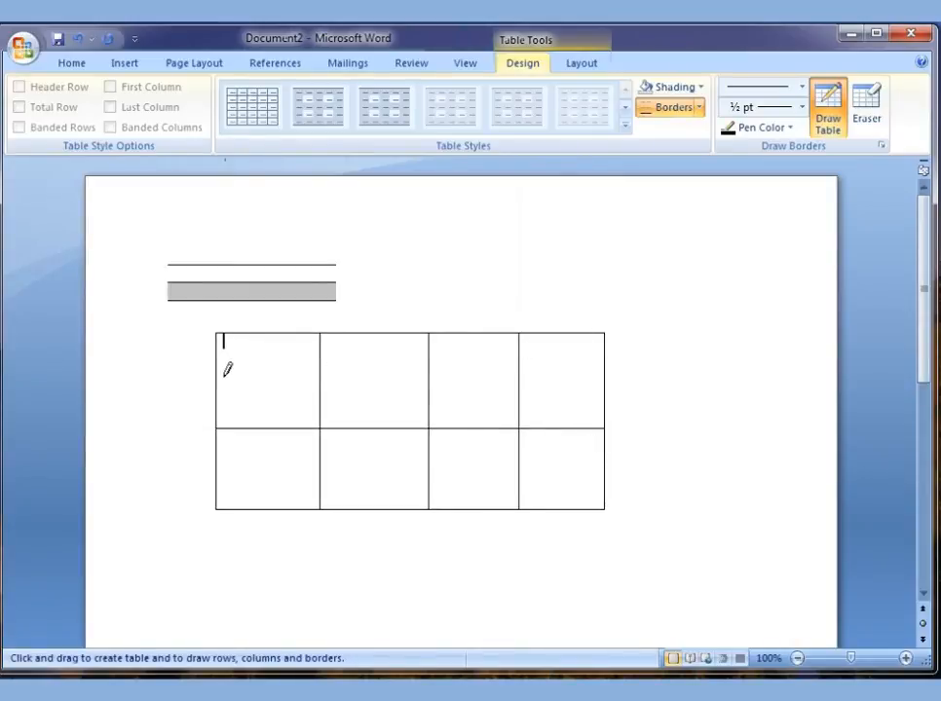
left_click_drag(216, 382, 605, 382)
left_click_drag(218, 472, 605, 473)
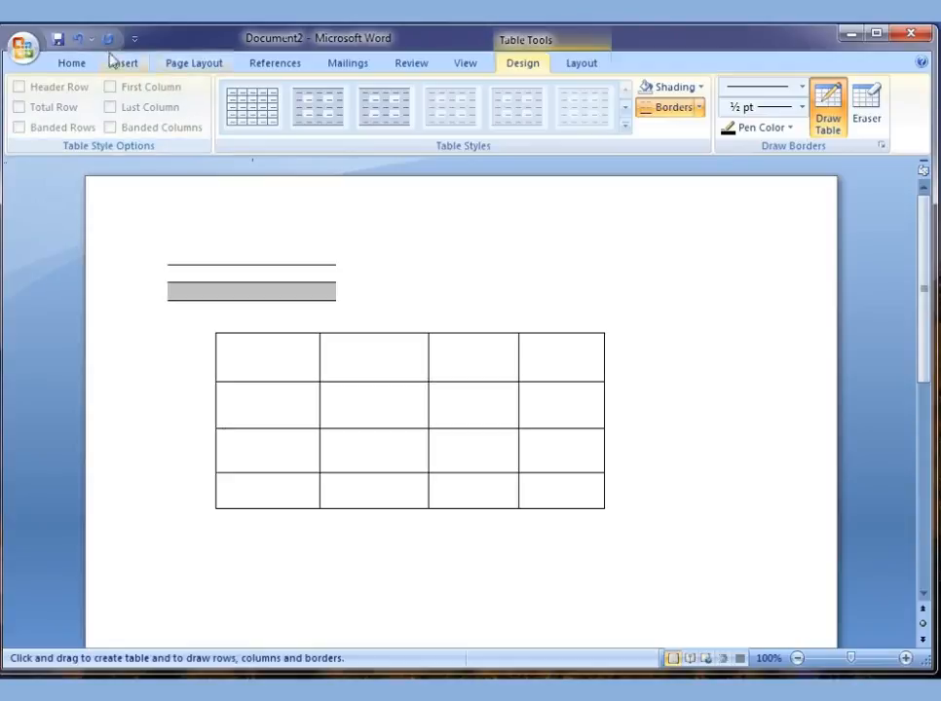
left_click(72, 64)
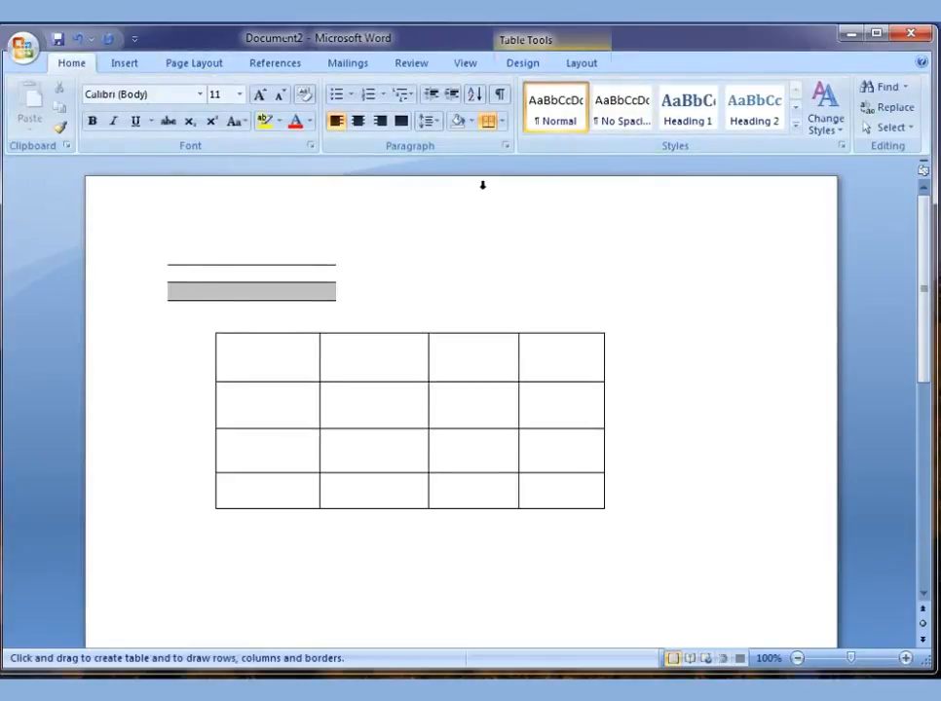
left_click(125, 65)
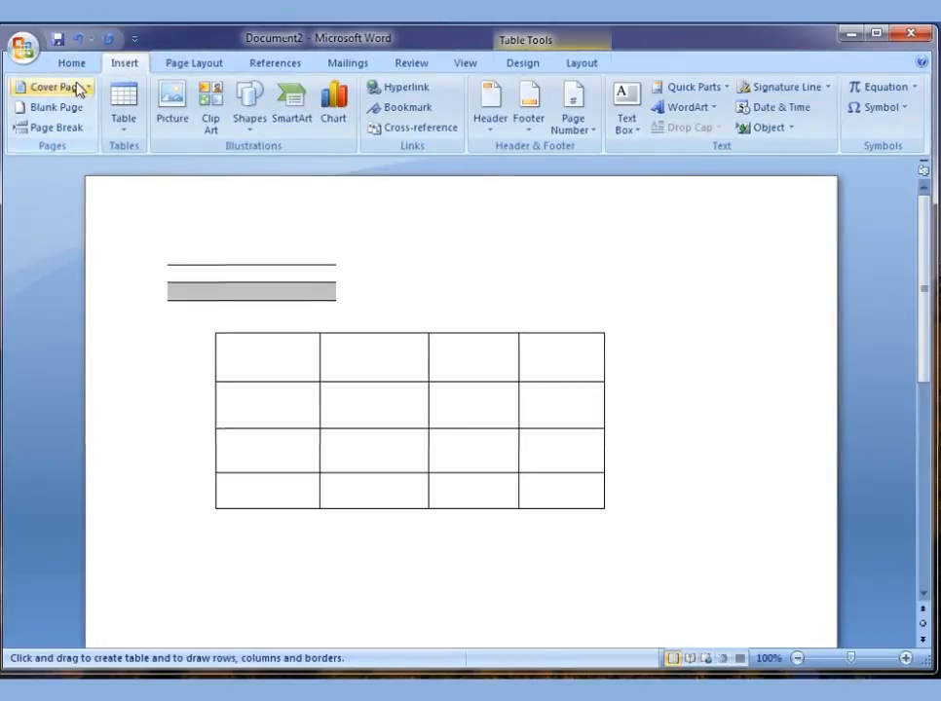
left_click(76, 66)
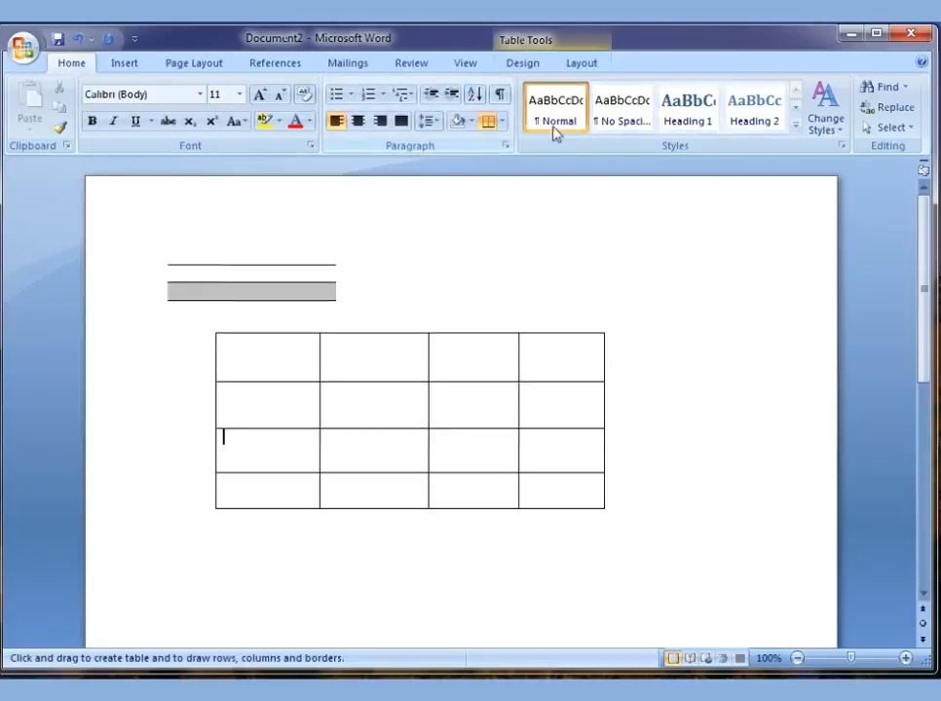